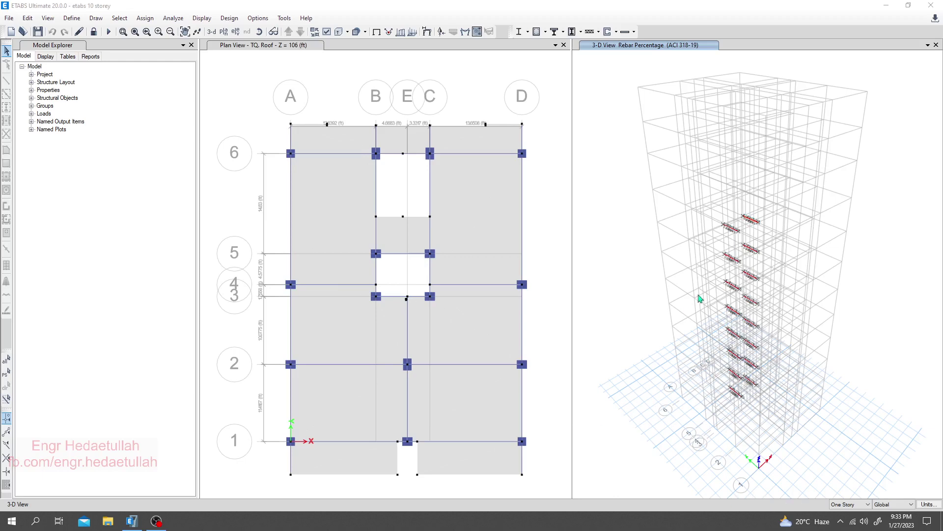
Step: Open the design information for beam B16 on Story7 and select its UDConS4 O/S #45 row
right_click(750, 222)
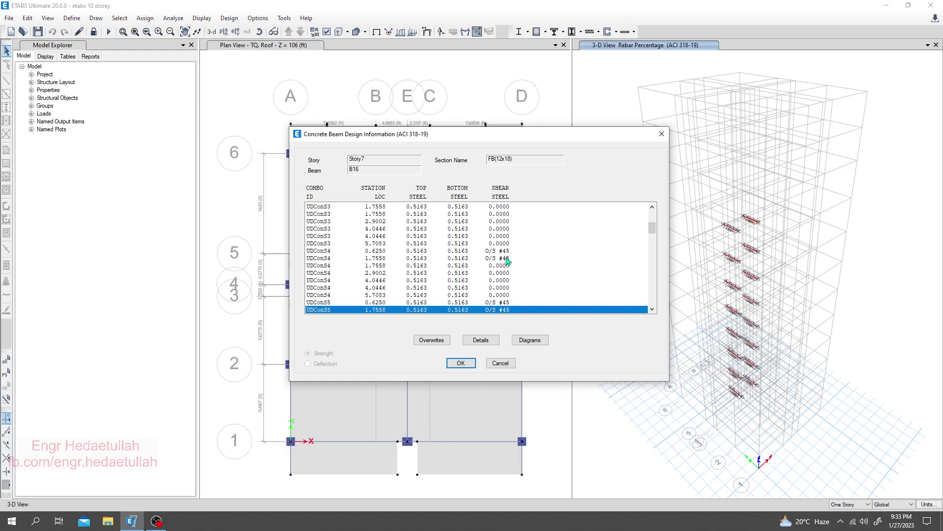
click(509, 258)
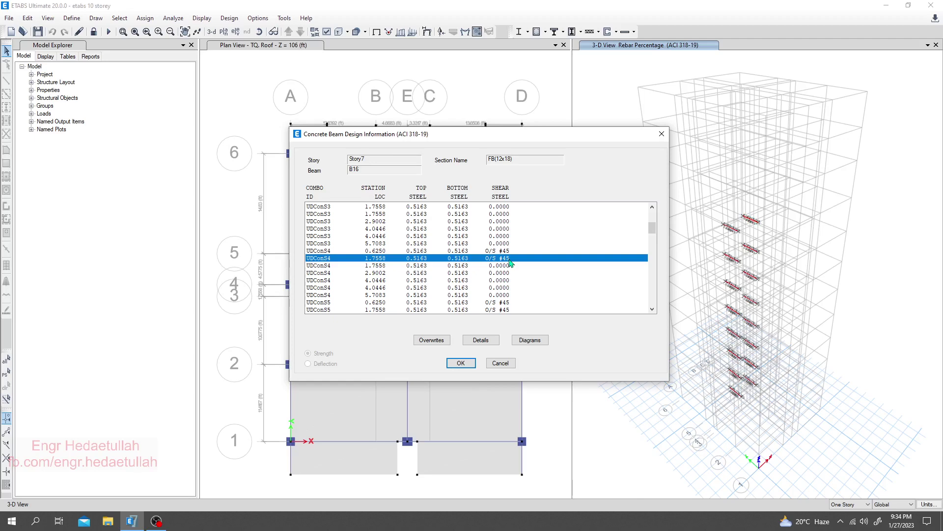
click(528, 340)
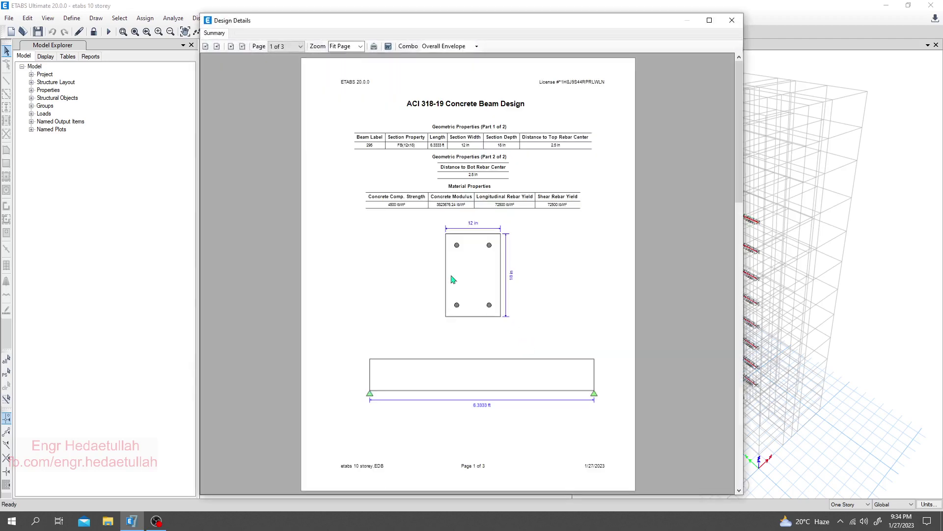
scroll(478, 281, down, 3)
scroll(477, 290, down, 3)
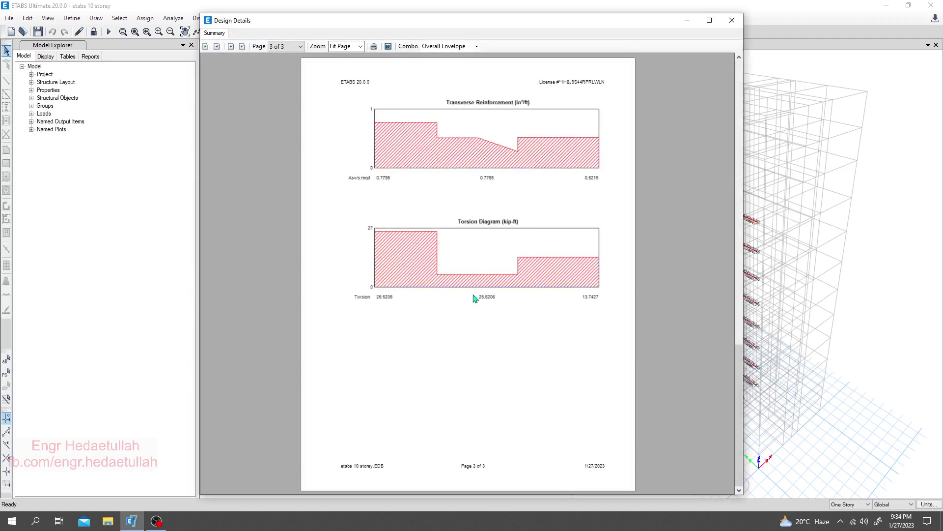
scroll(476, 297, up, 6)
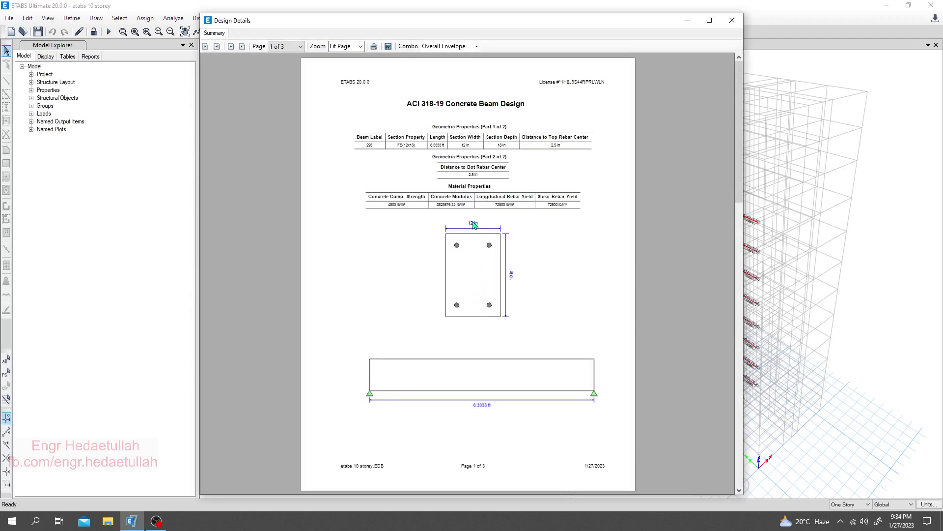
click(732, 21)
click(482, 340)
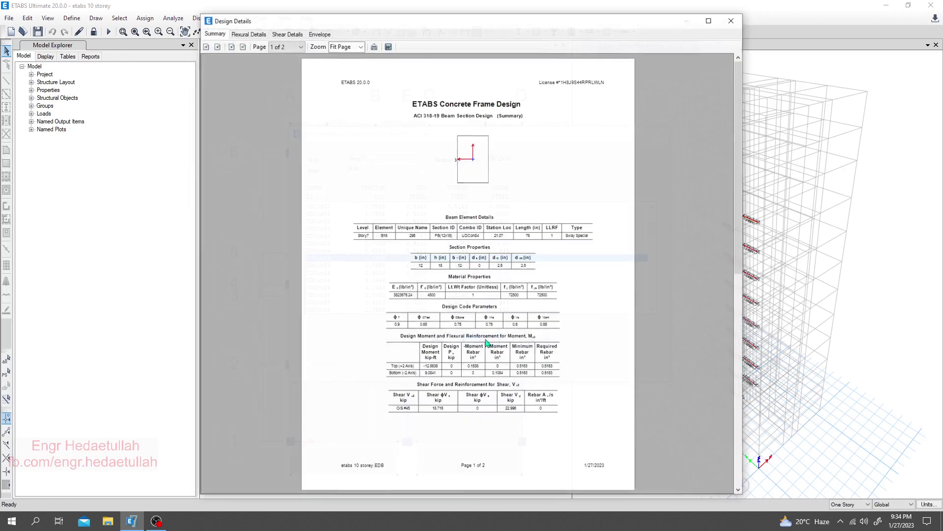
scroll(491, 329, down, 3)
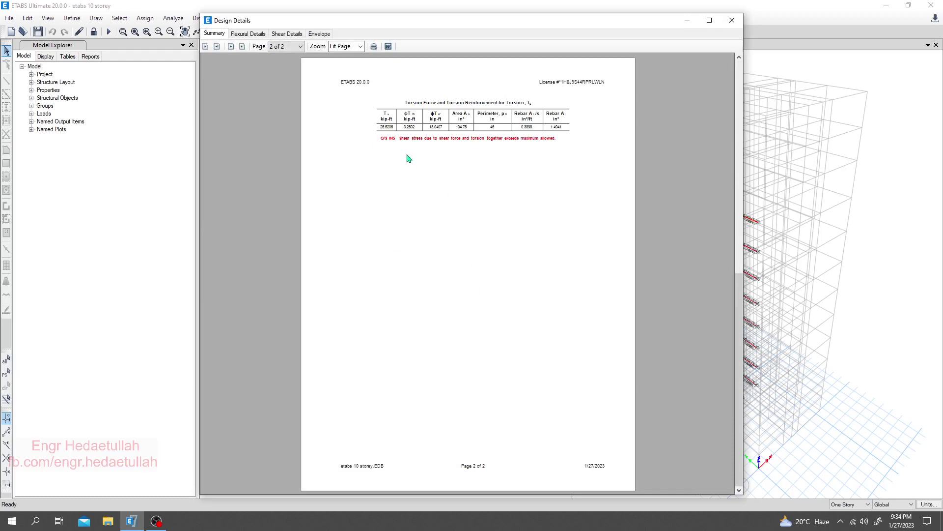
ctrl+scroll(413, 142, up, 1)
ctrl+scroll(427, 136, up, 1)
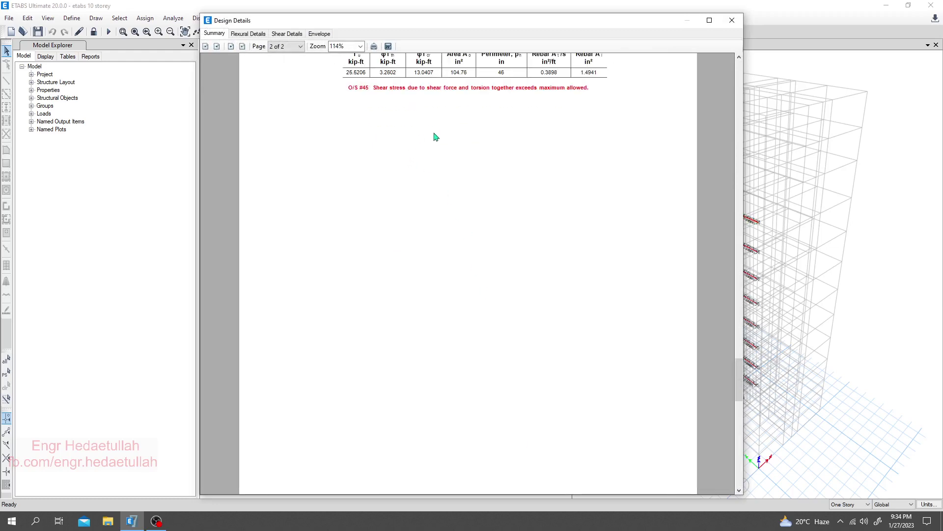
scroll(434, 137, up, 5)
scroll(432, 350, down, 3)
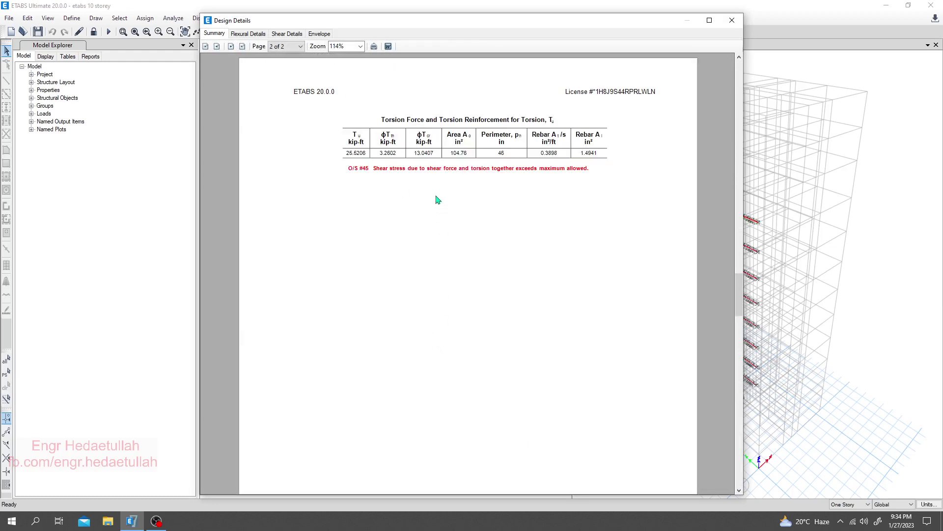
ctrl+scroll(436, 193, up, 2)
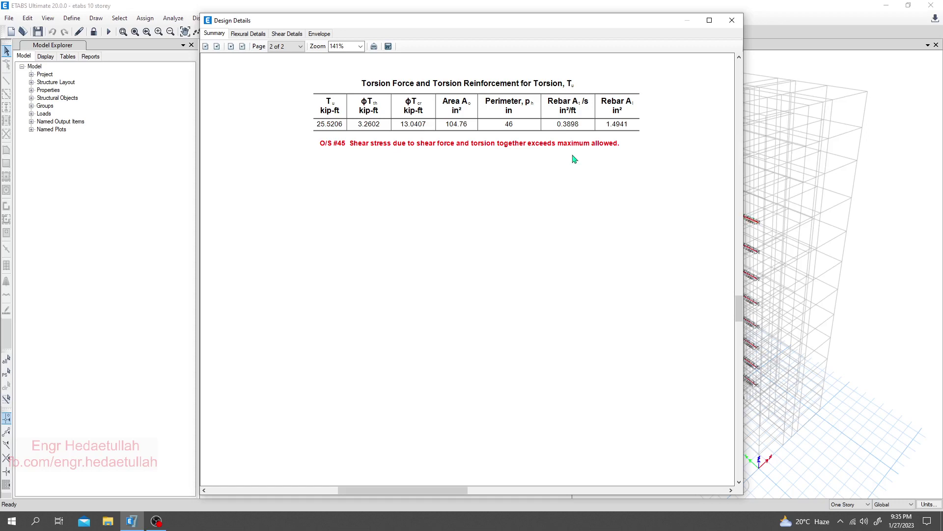
Step: Close the detailed design report and the beam design information dialog
click(733, 20)
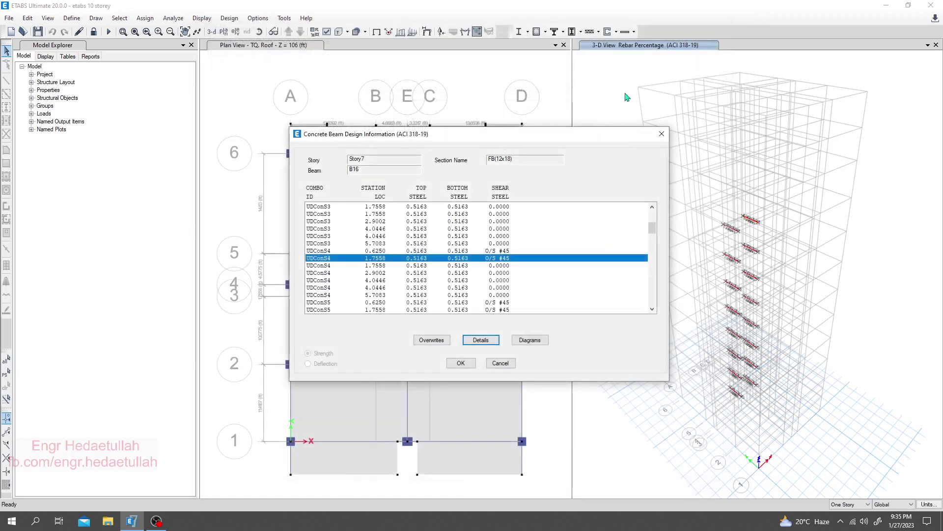
drag(650, 138, 626, 137)
click(637, 130)
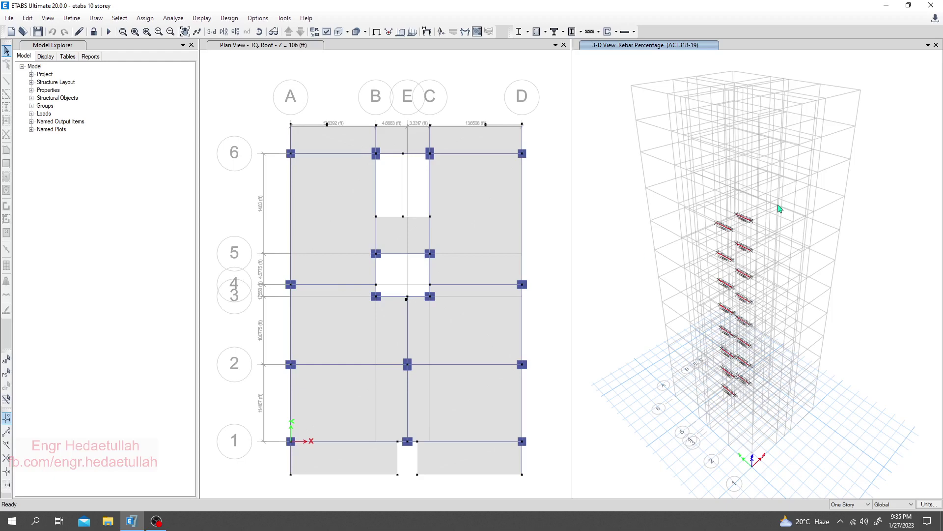
Step: Window-select the failing beams, unlock the model discarding results, and check beam B18's FB(12x18) section
drag(788, 194, 666, 427)
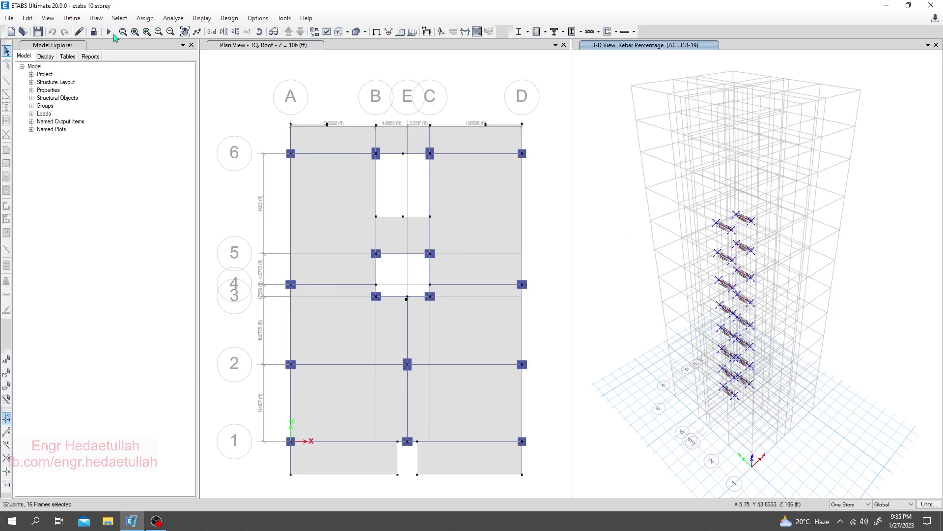
click(109, 36)
click(482, 302)
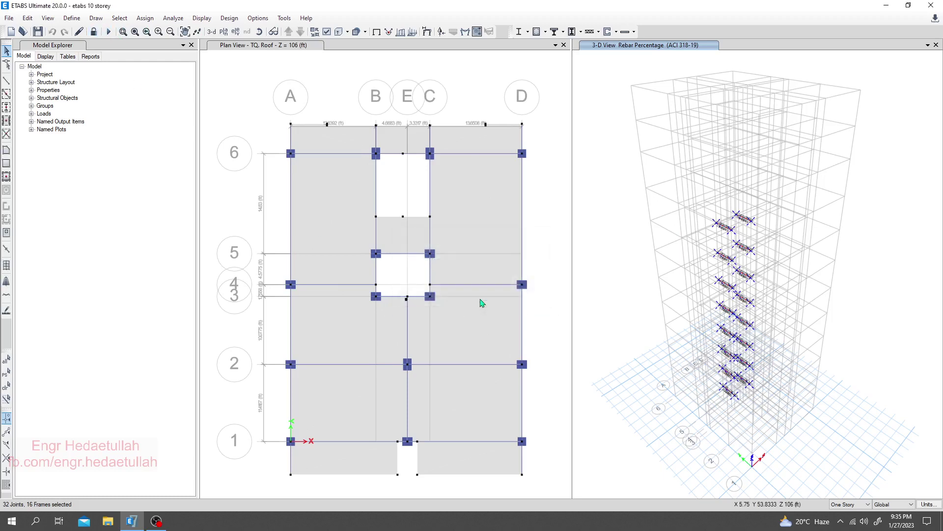
right_click(728, 231)
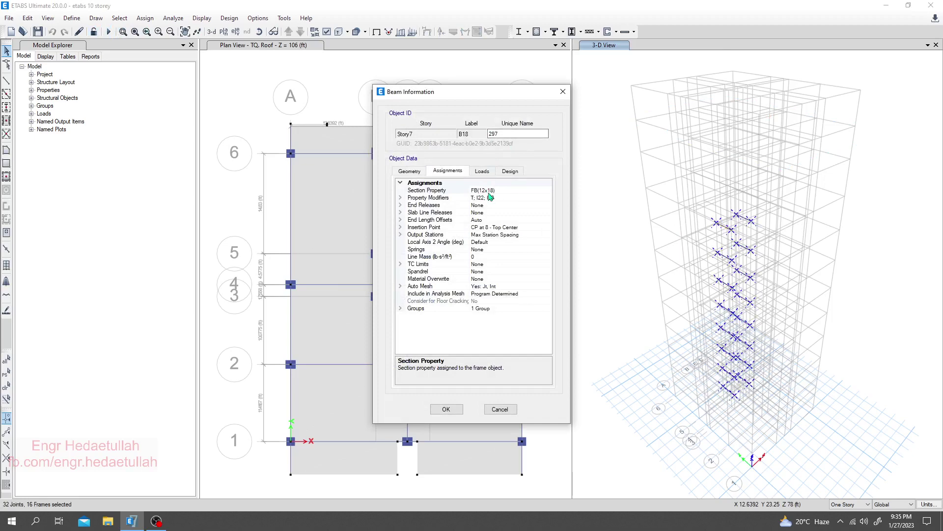
Step: Assign the FB(12x21) frame section to the 16 selected failing beams
click(563, 91)
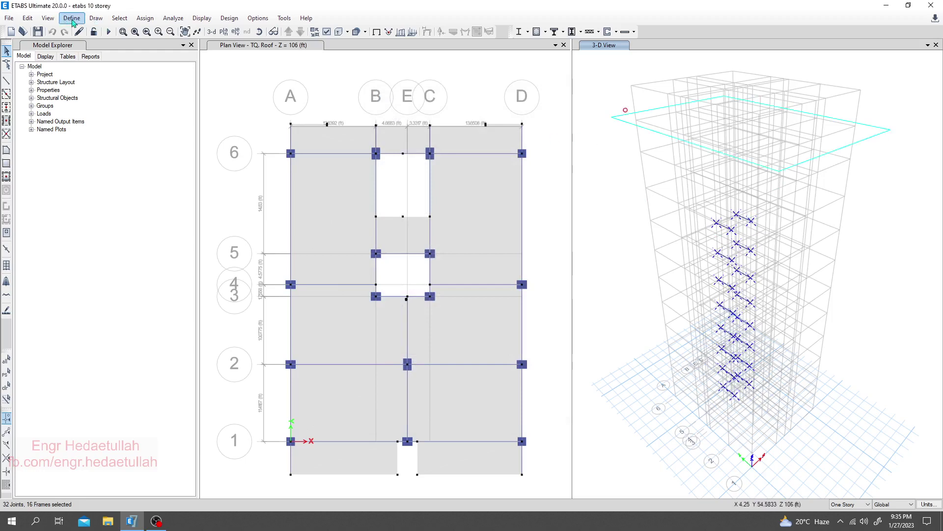
click(145, 18)
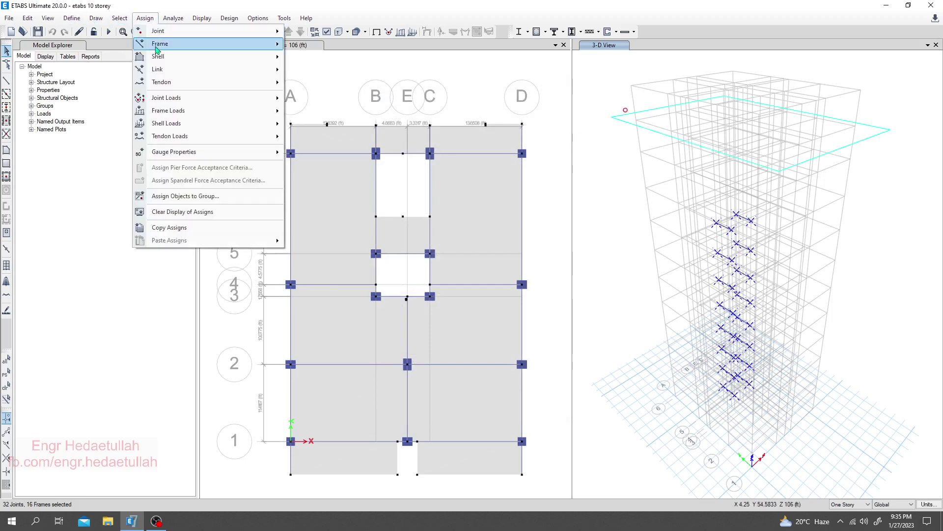
mouse_move(157, 47)
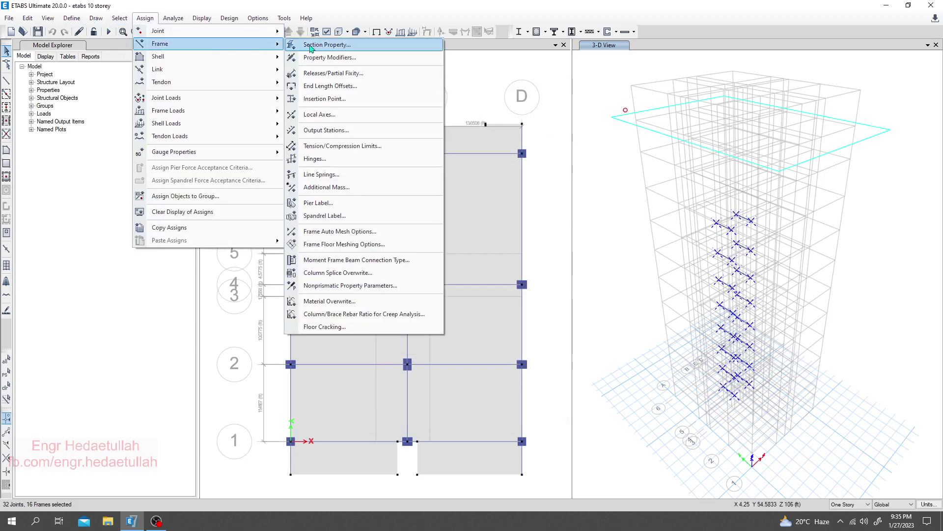
click(340, 51)
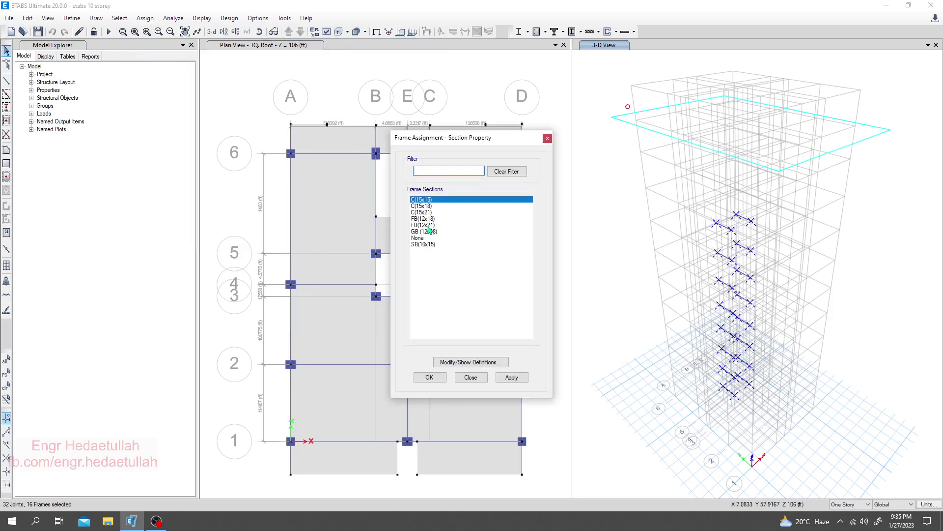
click(426, 225)
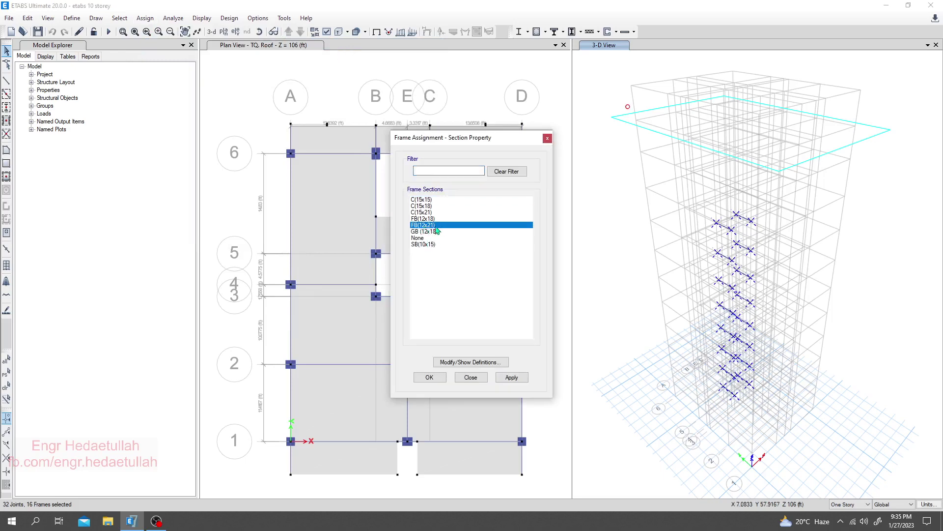
click(512, 377)
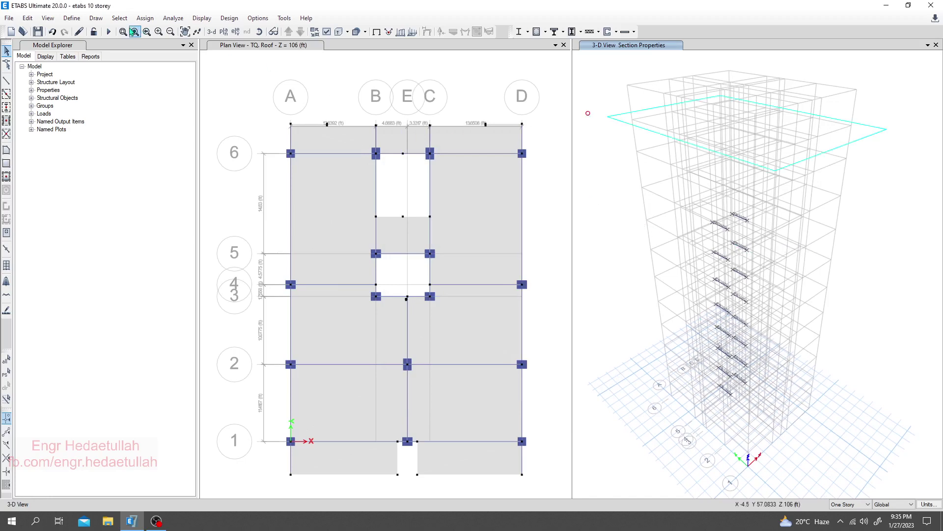
Step: Show all objects in the 3-D view and rerun the analysis
right_click(619, 151)
click(644, 249)
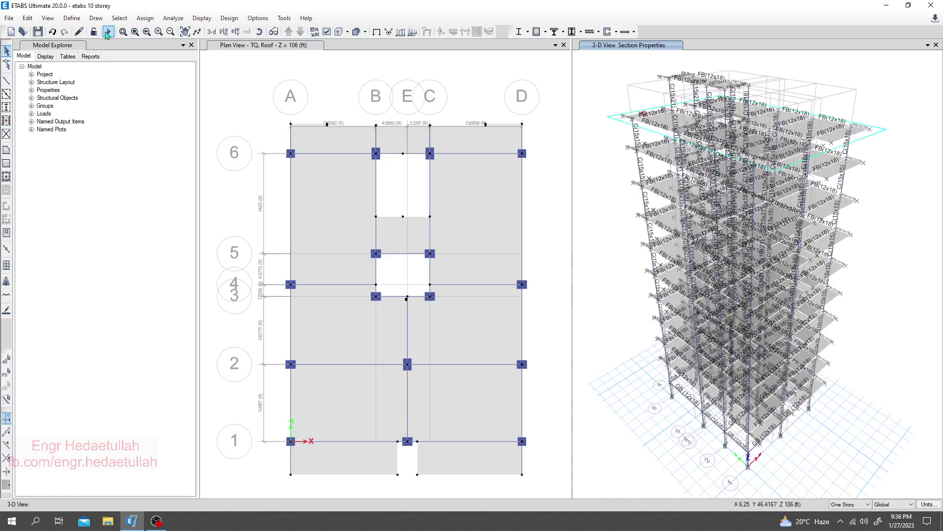
click(108, 32)
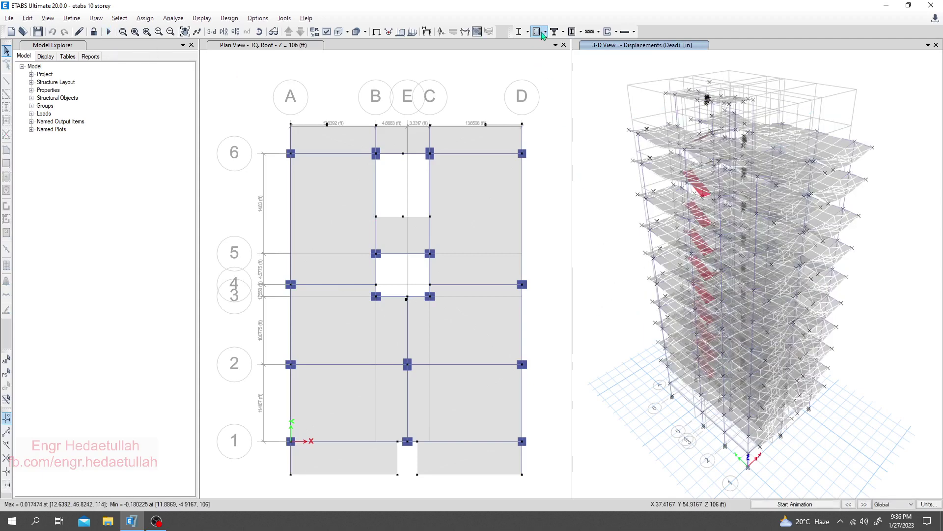
Step: Run the concrete frame design check and verify members, finding 14 frames still fail
click(546, 32)
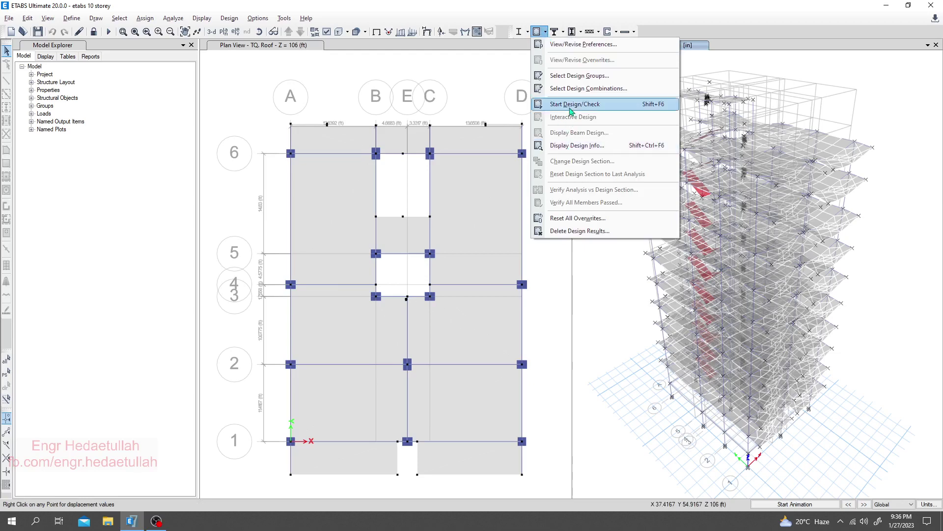
click(570, 105)
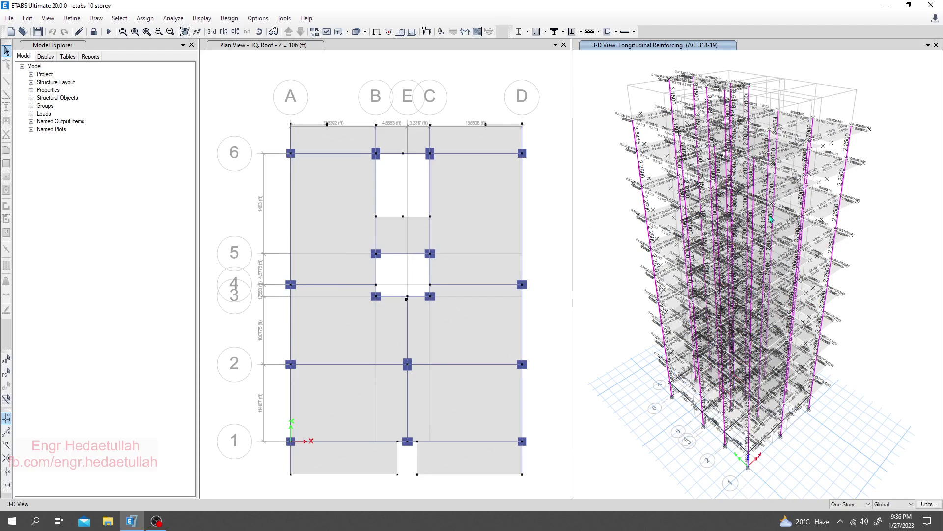
mouse_move(672, 175)
click(545, 33)
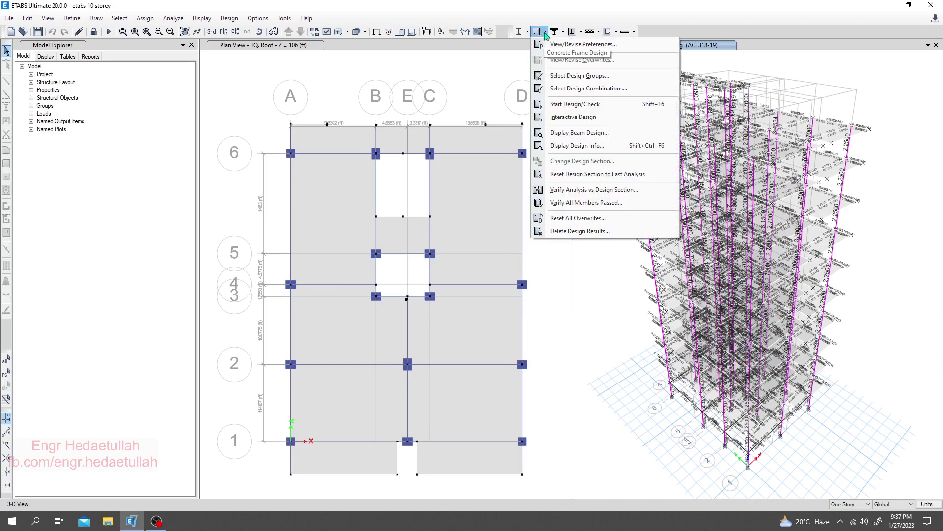
click(573, 204)
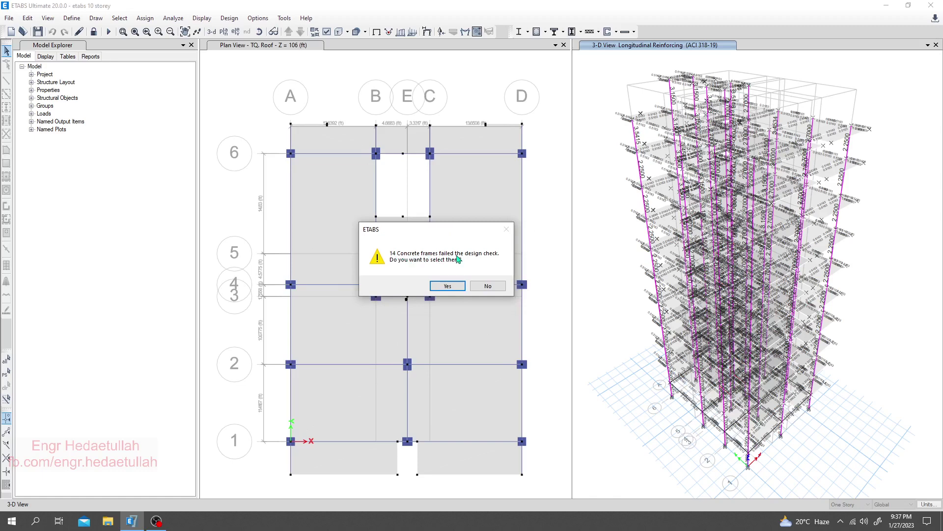
Step: Select the 14 failed frames and show only them in the 3-D view
click(446, 290)
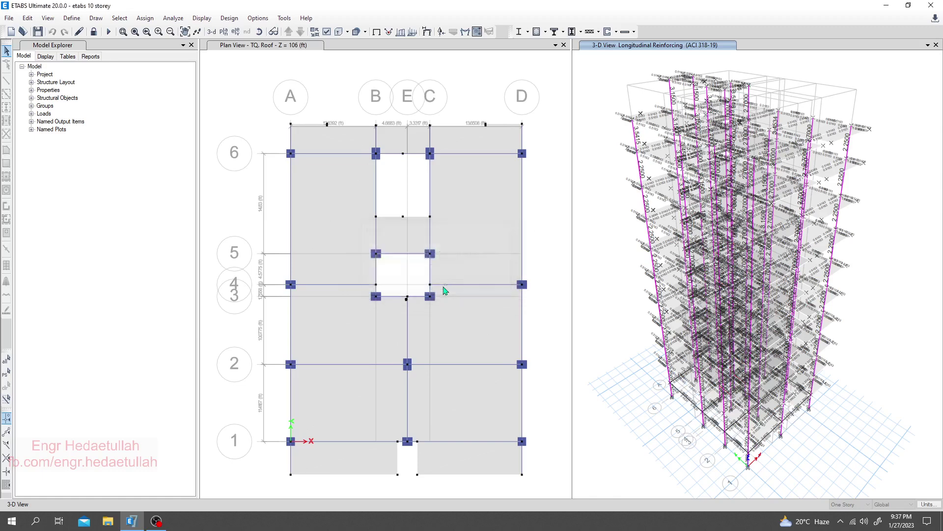
right_click(606, 334)
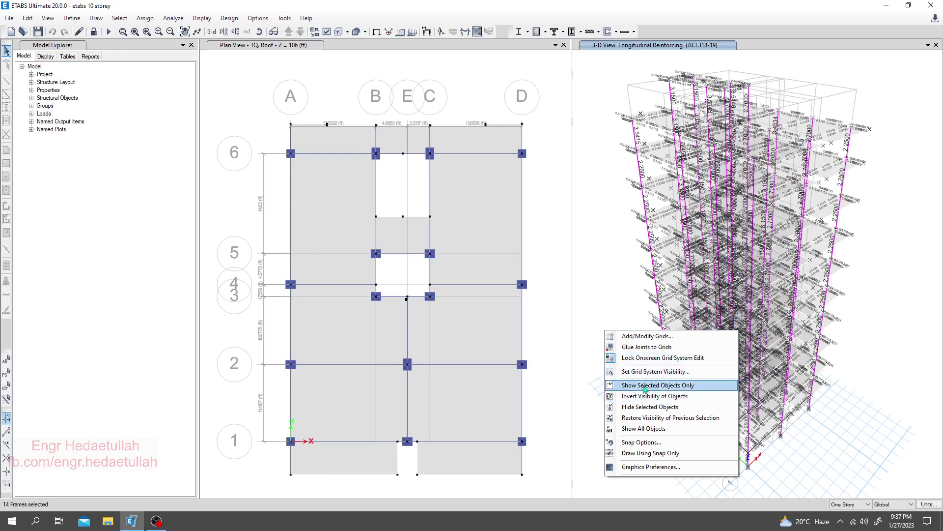
click(643, 386)
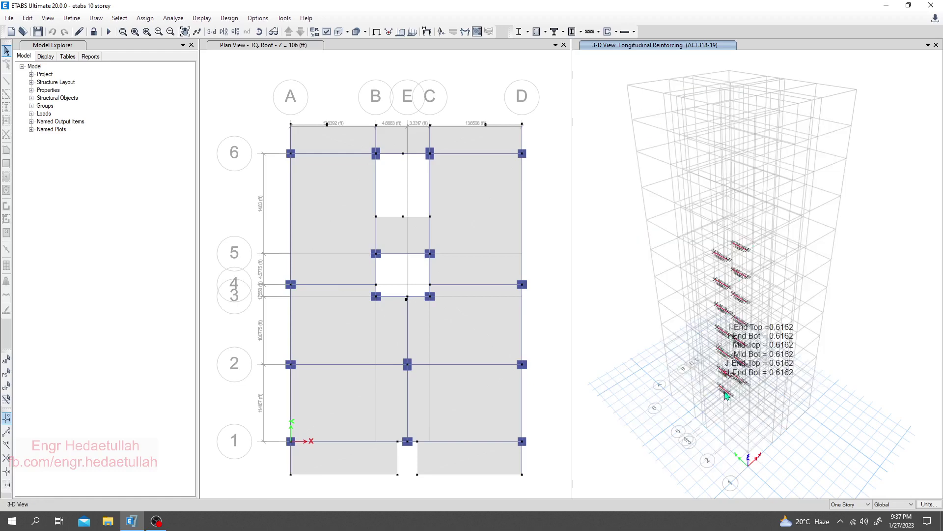
Step: Open the design overwrites for beam B18 on Story6
mouse_move(741, 248)
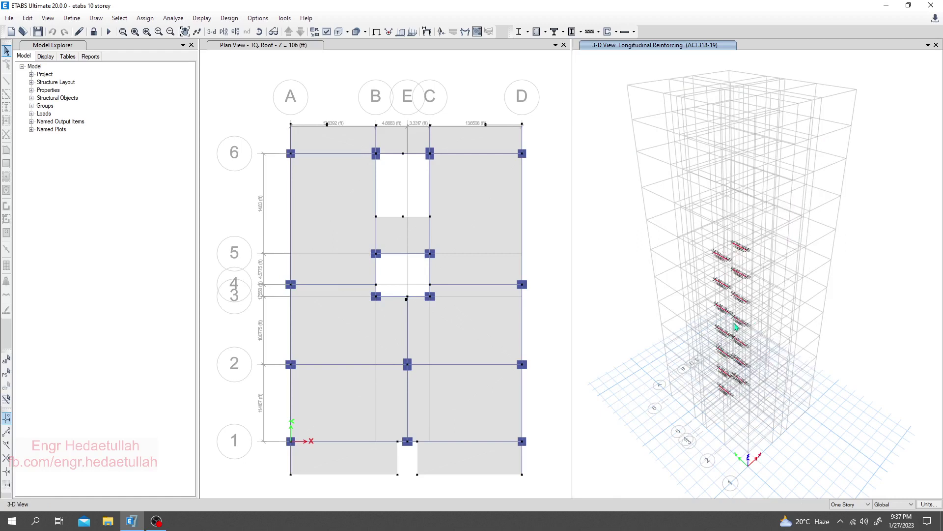
right_click(722, 261)
click(433, 340)
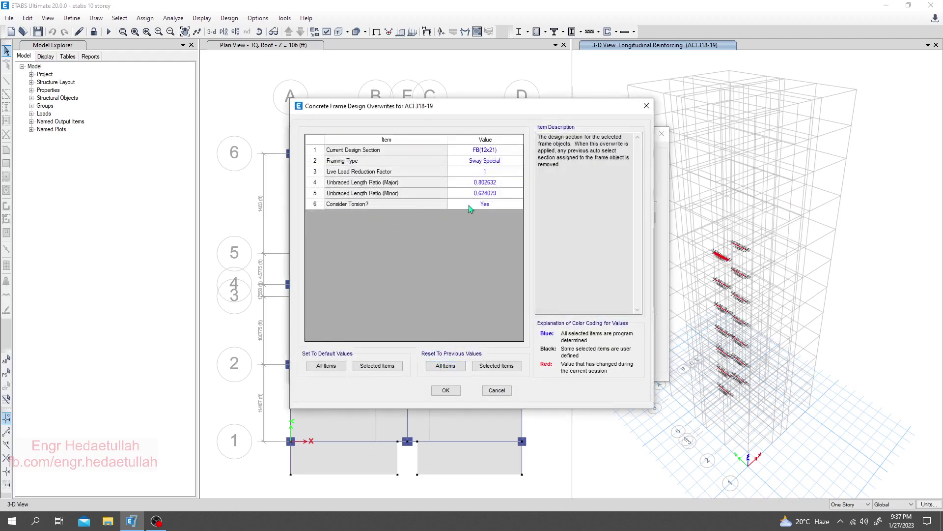
Step: Set Consider Torsion to No in beam B18's design overwrites
click(481, 207)
click(519, 205)
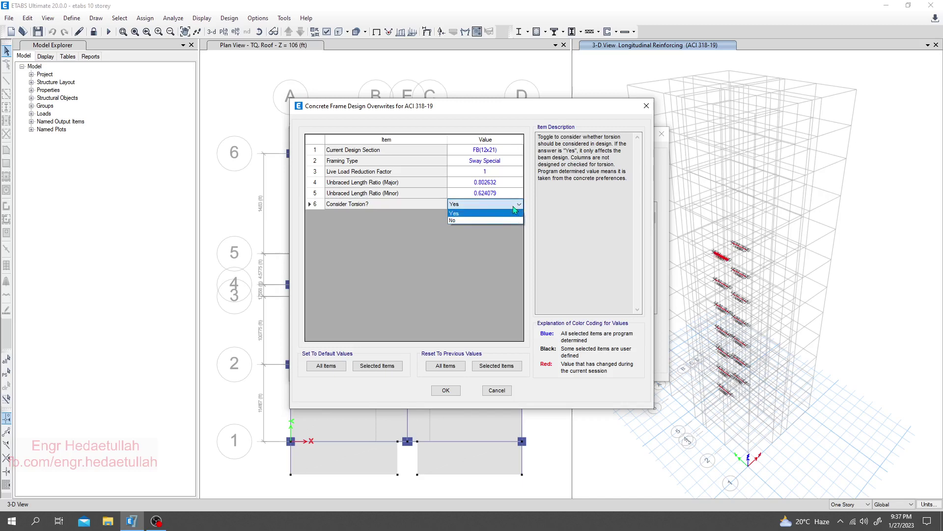
click(477, 221)
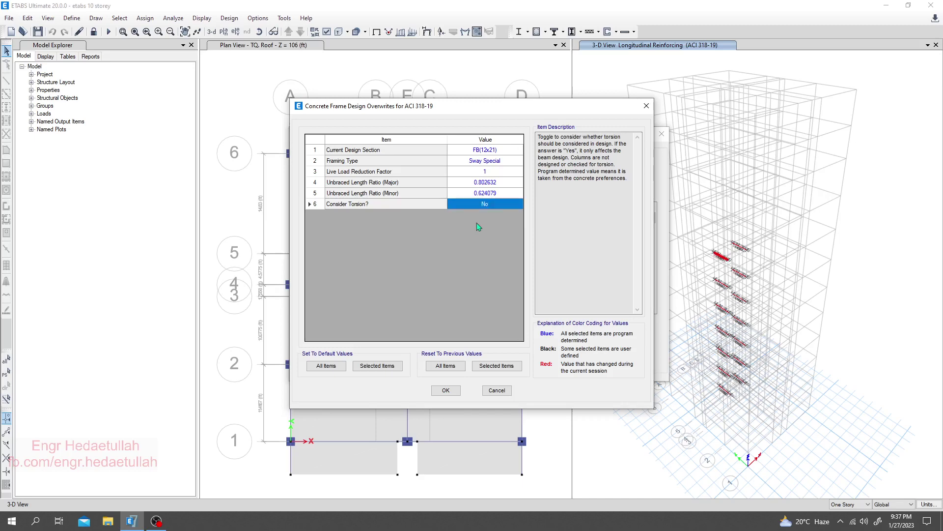
click(440, 392)
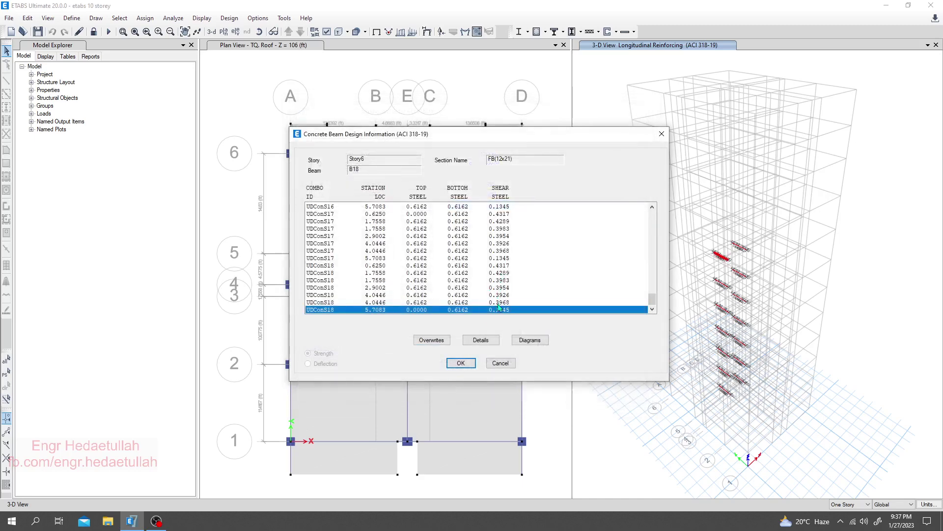
Step: Review the UDConS18 results at stations 0.6250 and 1.7558, then close the design information
click(492, 267)
scroll(499, 290, up, 1)
scroll(500, 295, up, 5)
scroll(503, 278, down, 6)
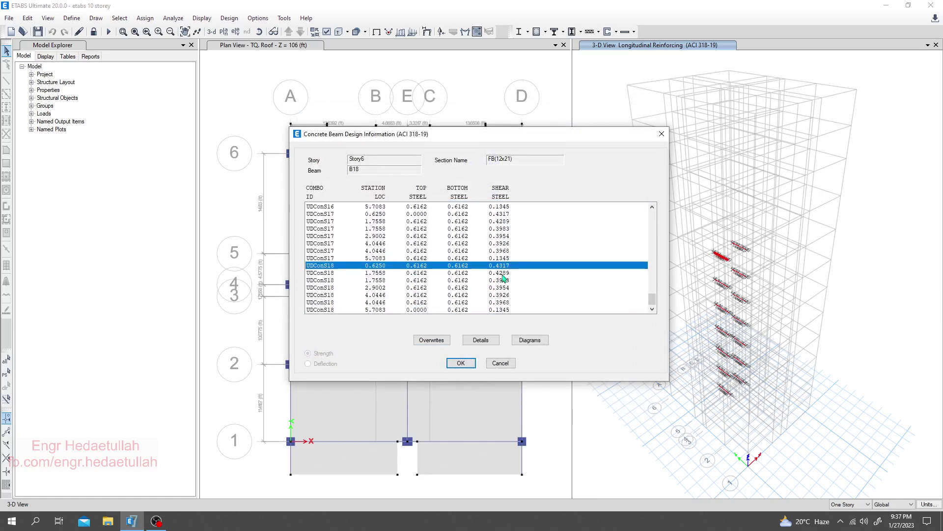
click(505, 274)
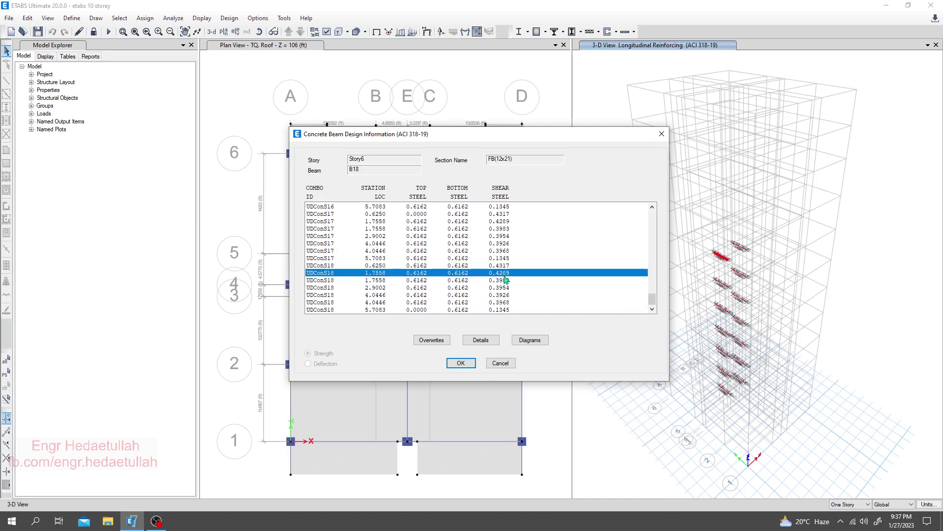
click(501, 364)
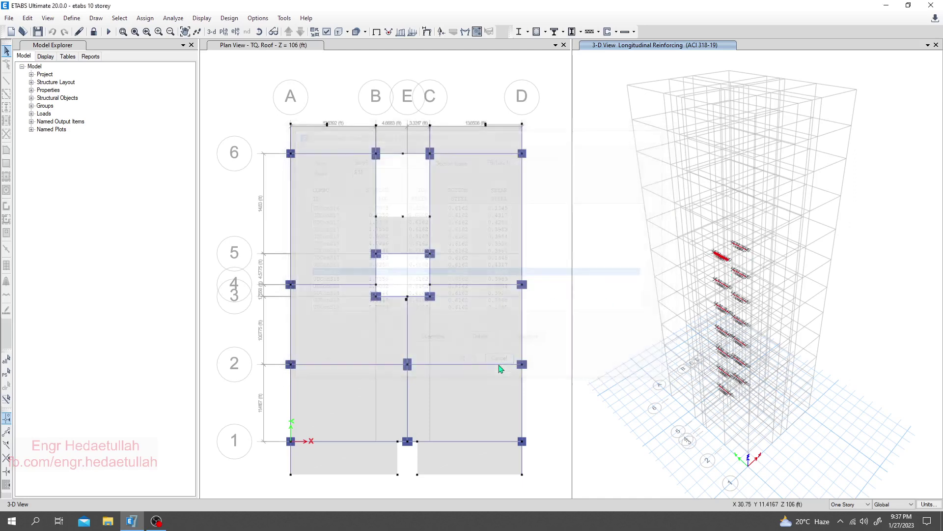
click(601, 332)
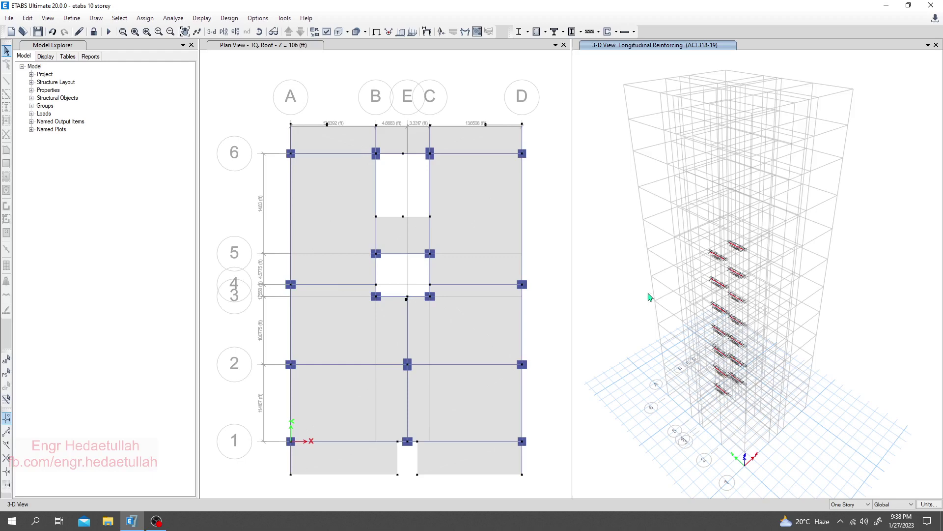
Step: Select all visible failing beams and unlock the model, discarding analysis results
key(ctrl+p)
click(93, 32)
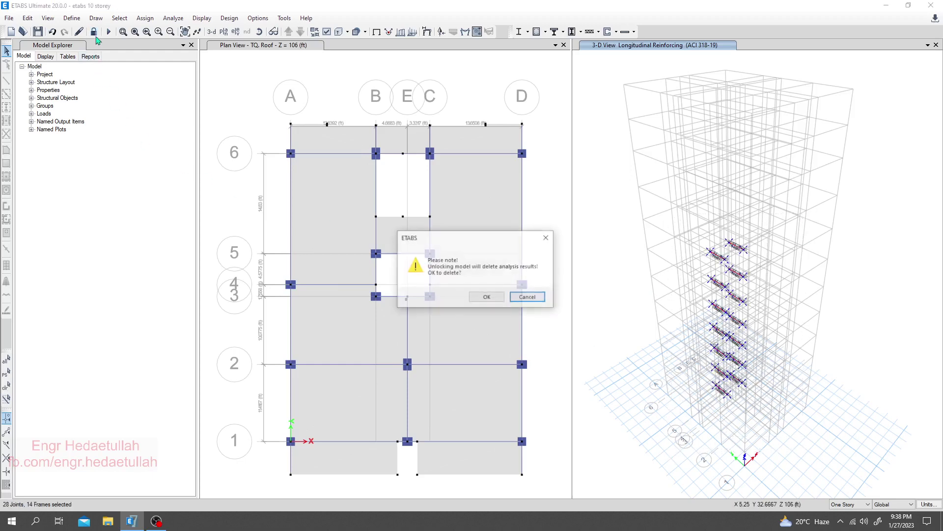
click(487, 297)
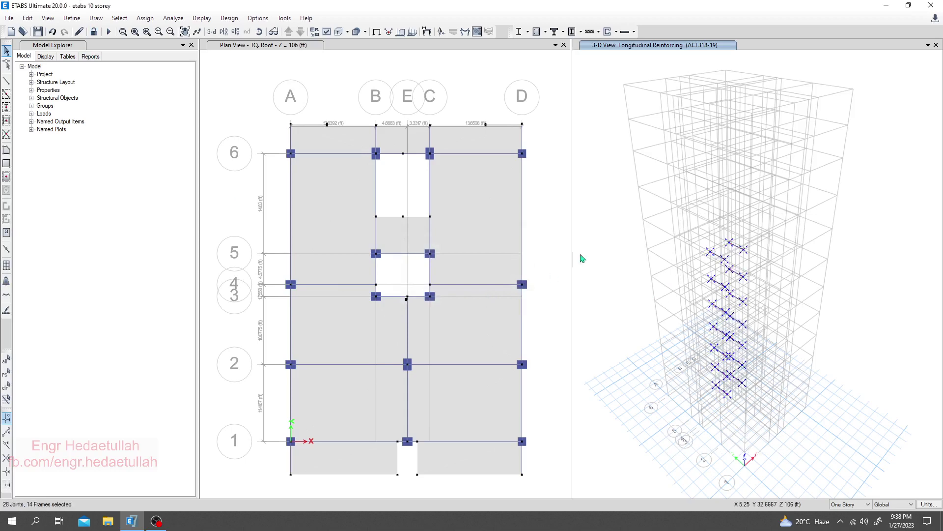
Step: Set the frame torsional constant modifier to 0.0001 for the selected beams
click(167, 19)
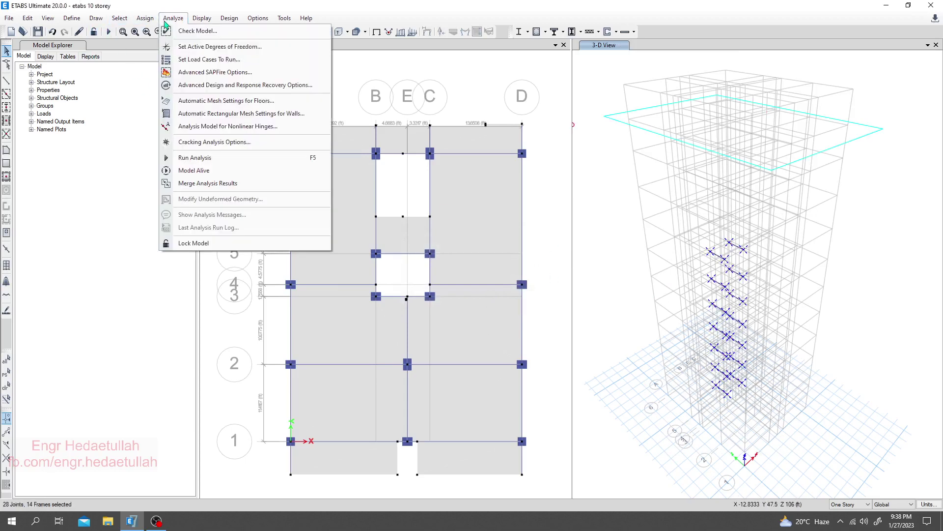
mouse_move(145, 19)
mouse_move(162, 46)
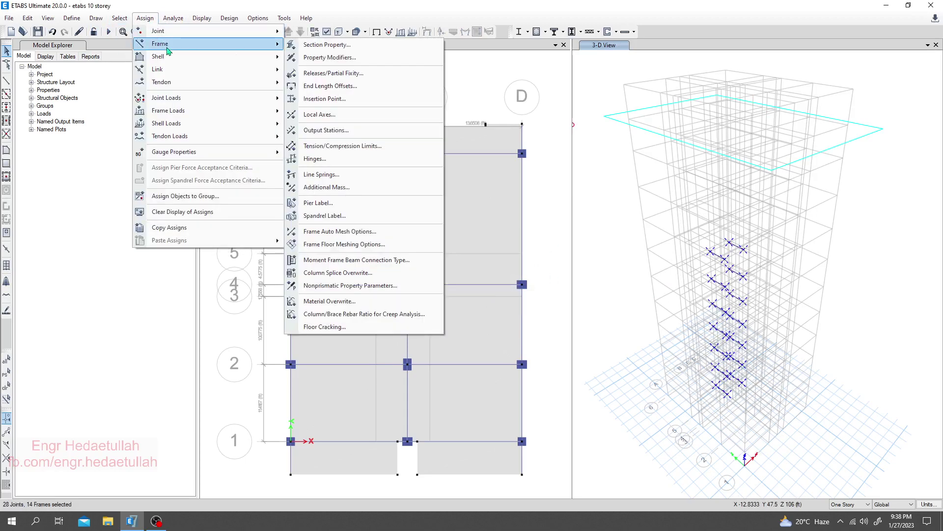
click(345, 58)
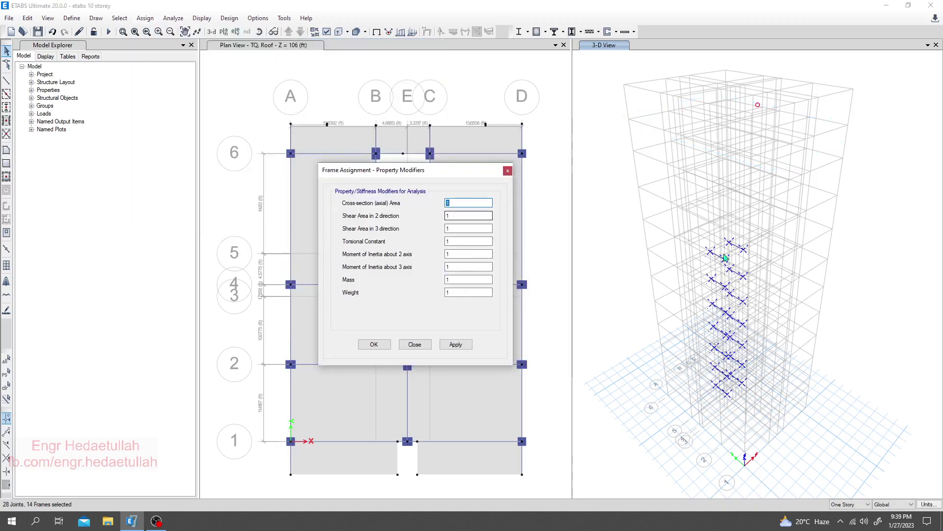
click(457, 227)
click(463, 242)
key(BackSpace)
text(0.0002)
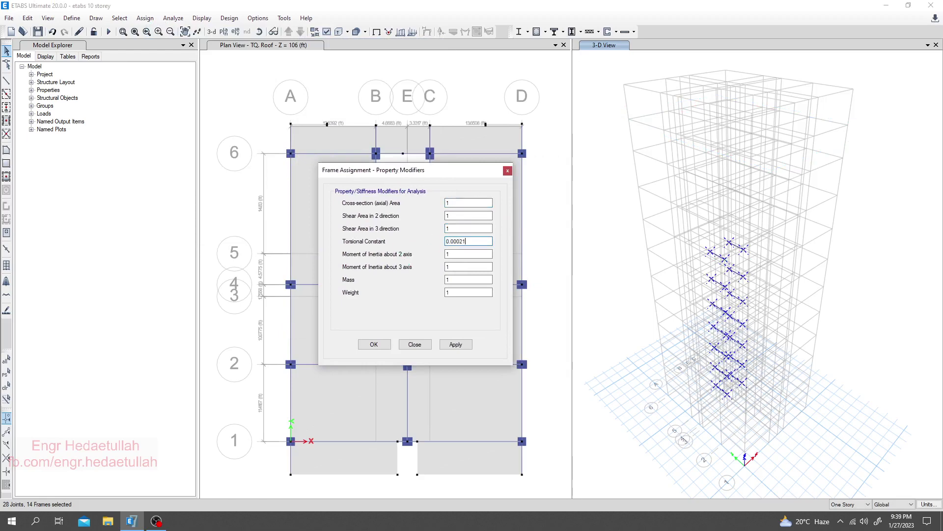
key(BackSpace)
key(BackSpace)
text(1)
Step: Set the inertia modifiers about axes 2 and 3 to 0.35 and apply them
click(461, 252)
key(BackSpace)
text(0.)
click(465, 266)
key(BackSpace)
text(0)
click(455, 344)
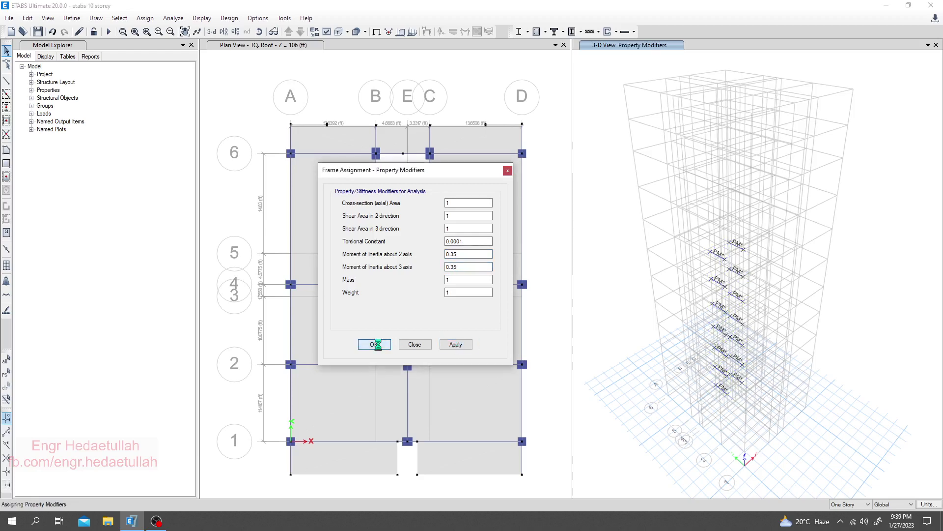
key(Return)
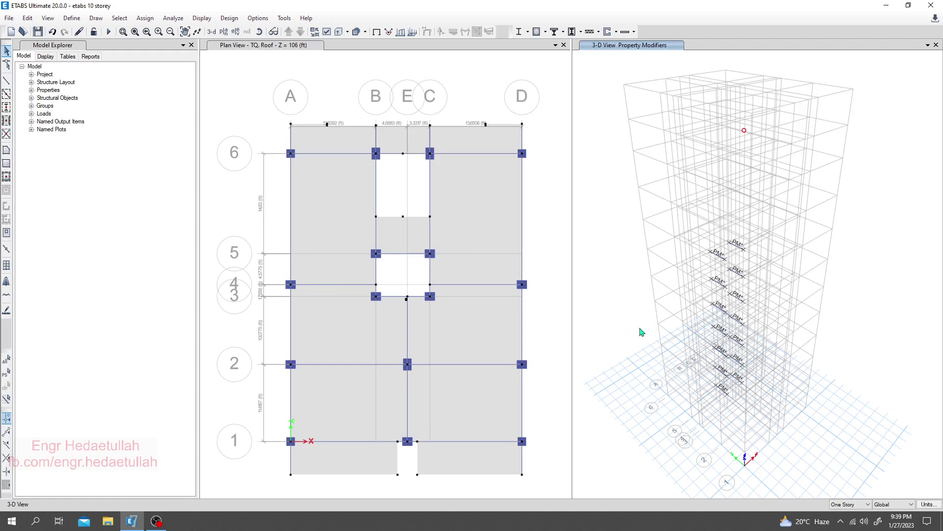
Step: Show all objects again and rerun the analysis on the modified model
right_click(584, 175)
click(623, 275)
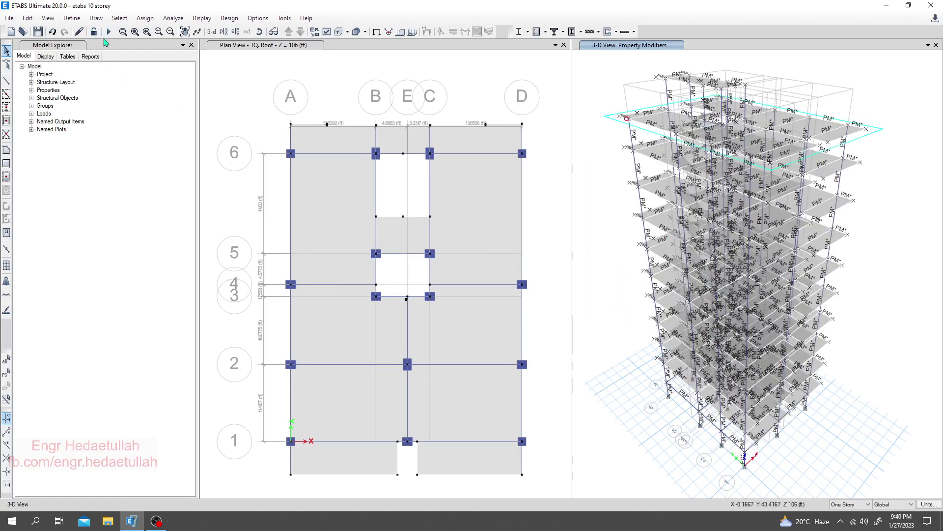
click(107, 33)
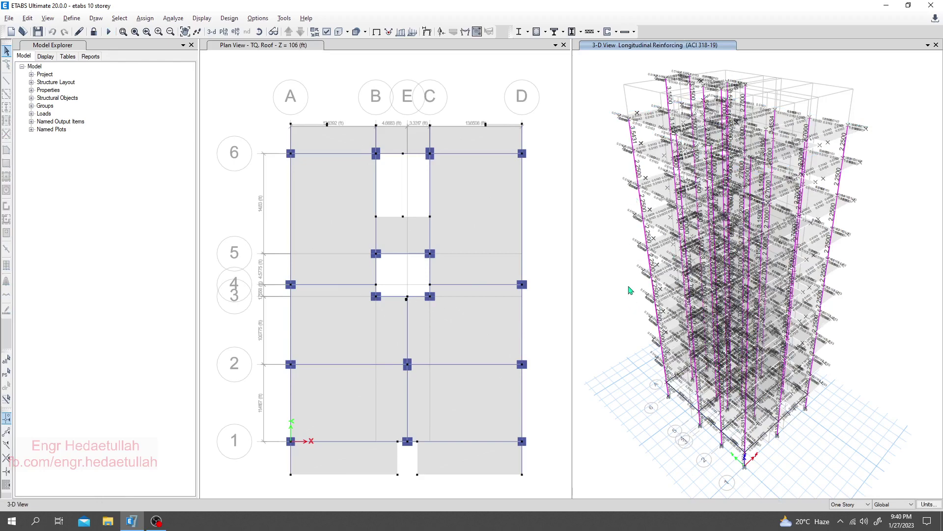
click(545, 31)
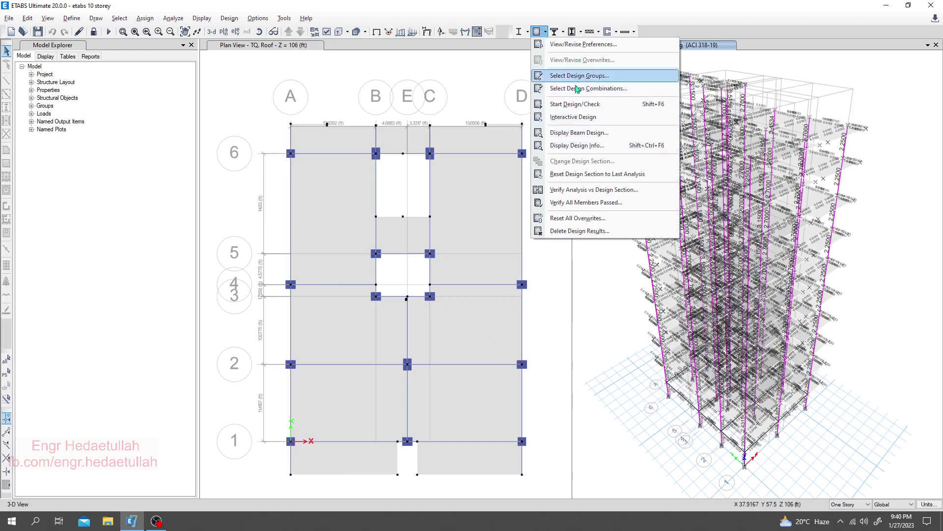
Step: Verify all members passed, acknowledge that every concrete frame passes, and pan the view
click(583, 210)
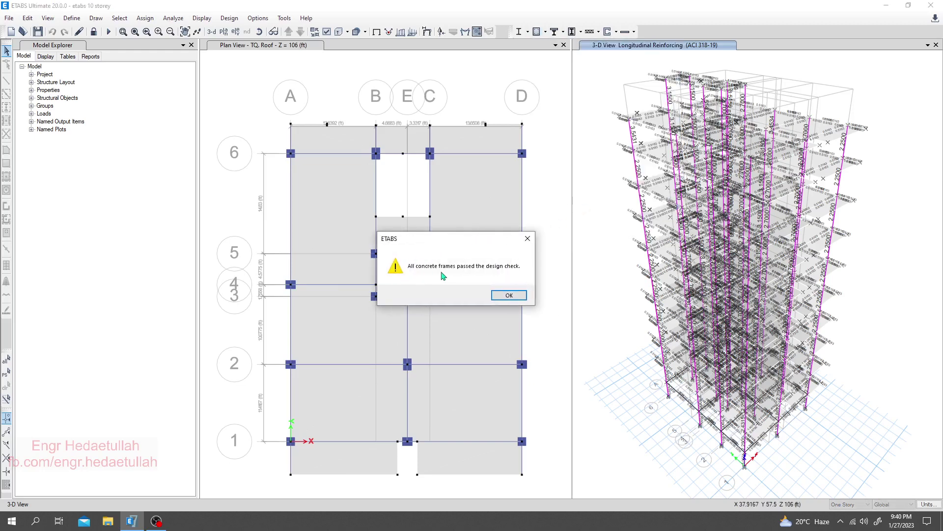
click(510, 295)
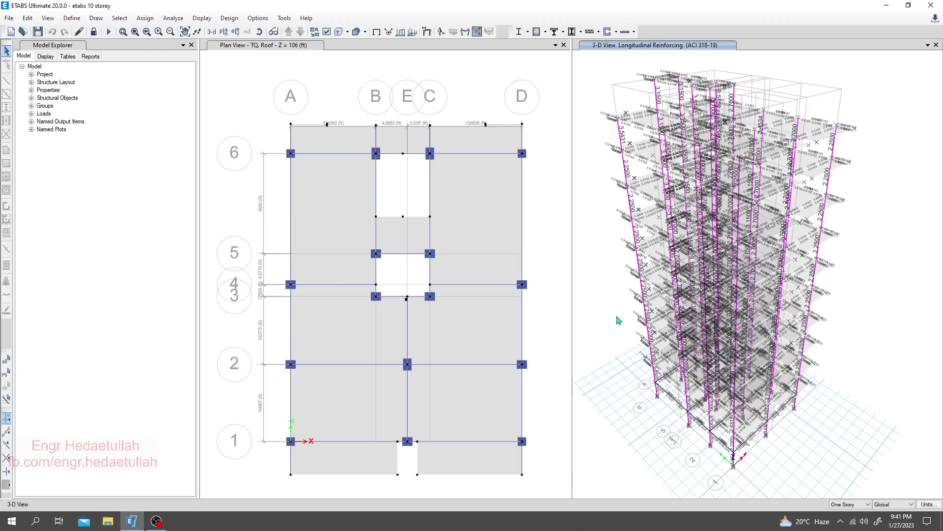
middle_drag(619, 320, 616, 336)
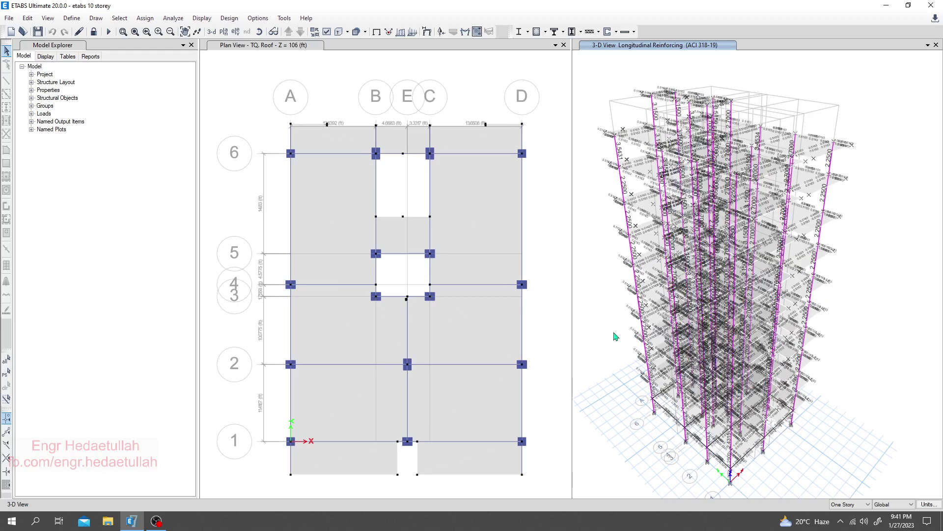